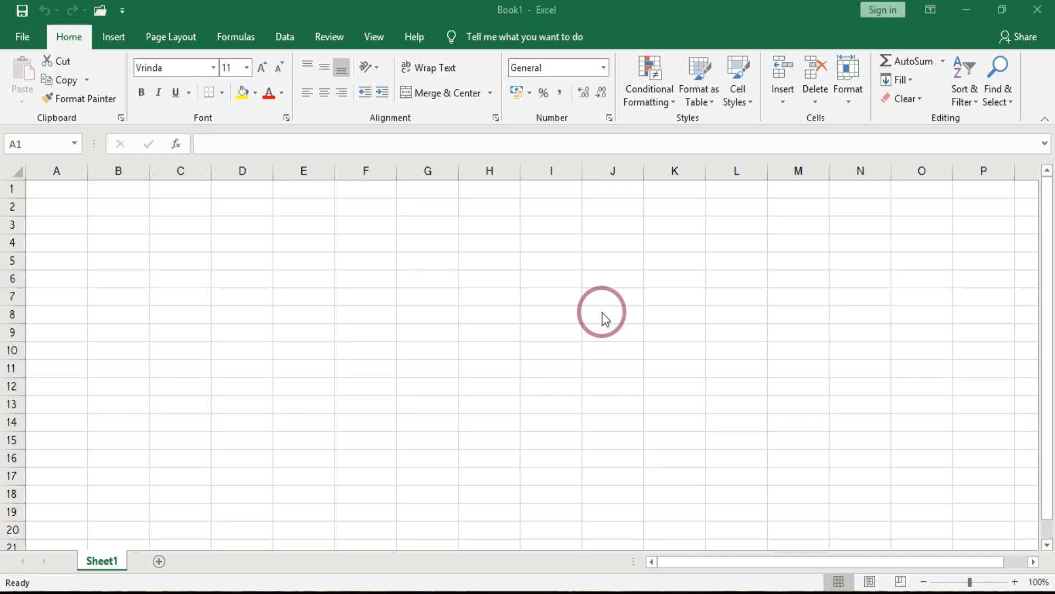
- Enter Monday in cell A1 and autofill the weekday names down to A7
left_click(60, 189)
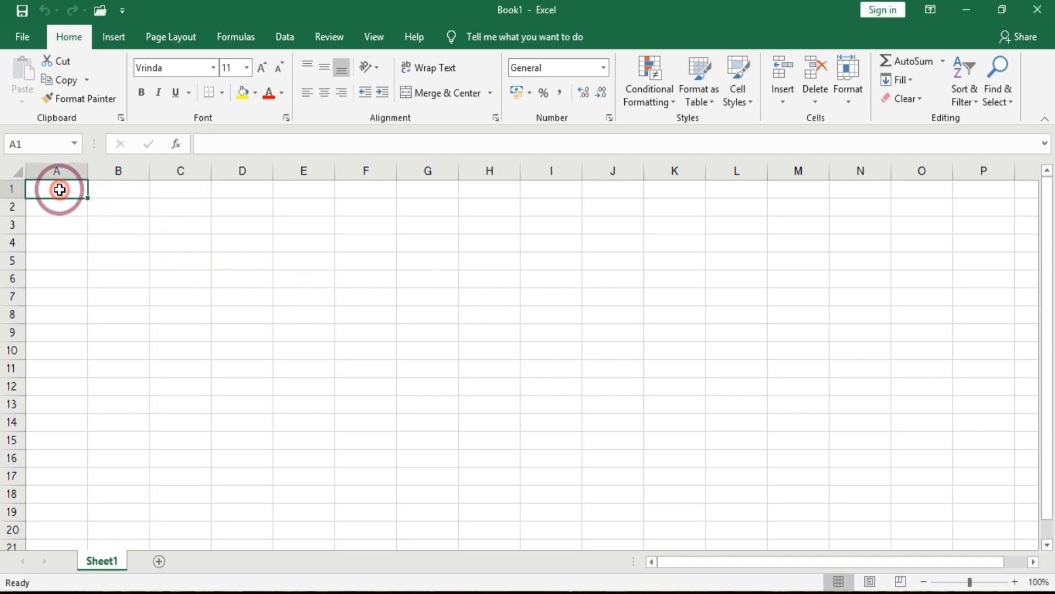
left_click(71, 192)
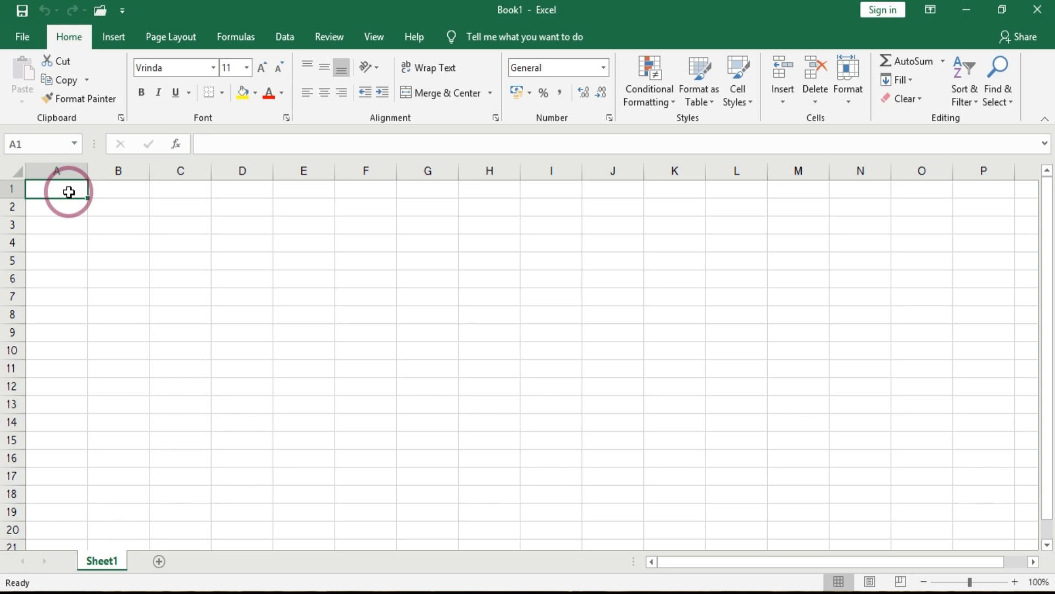
type("Monday")
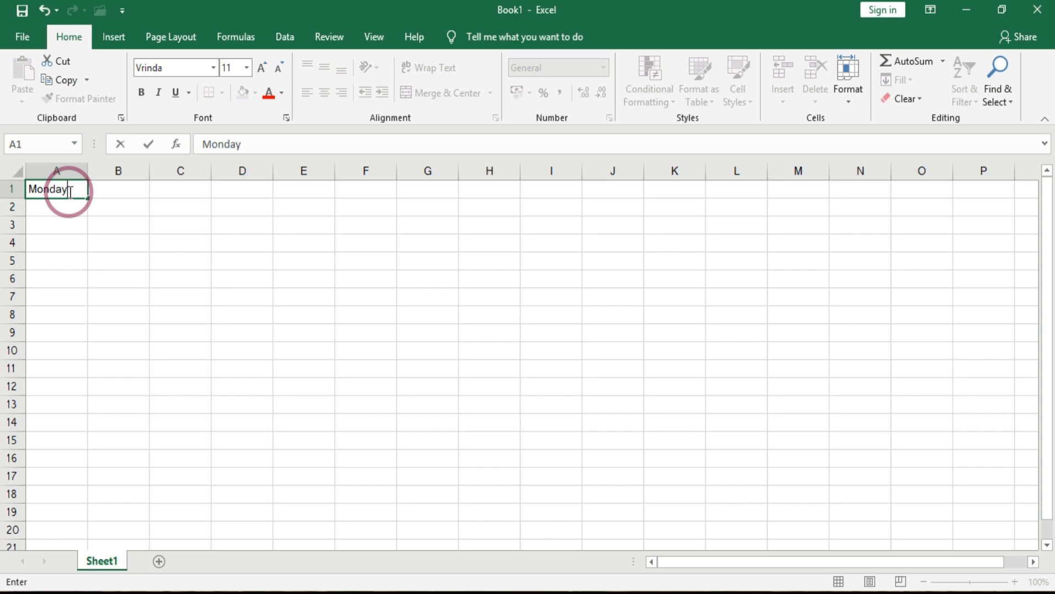
key("Return")
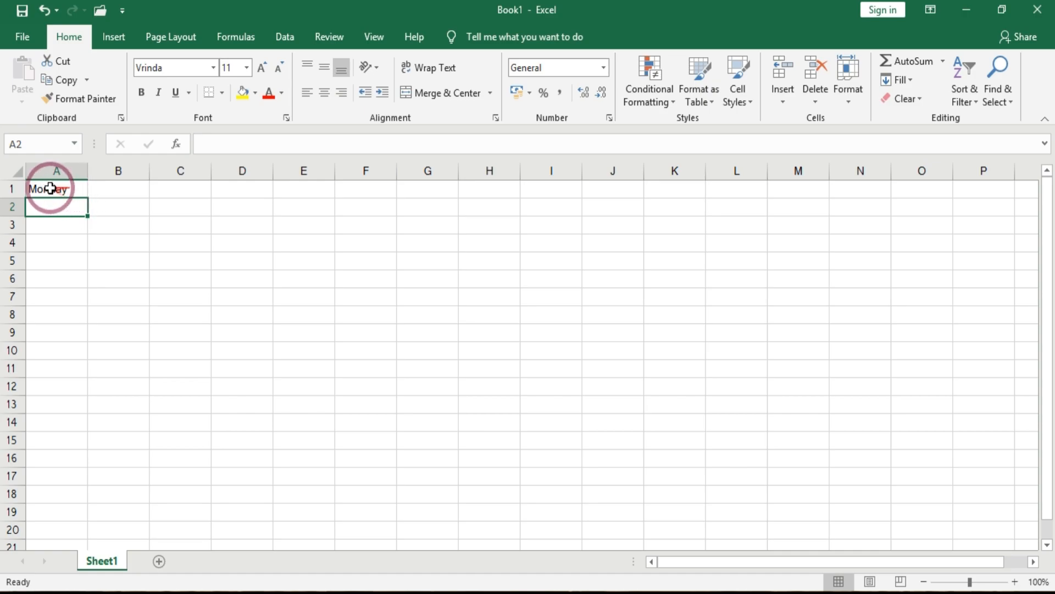
left_click(81, 191)
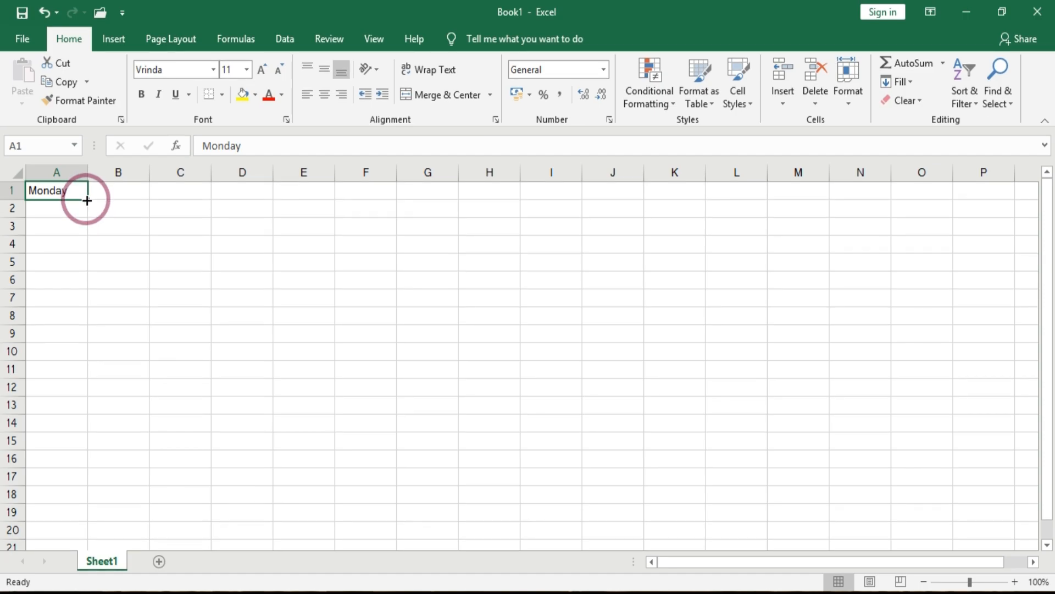
left_click_drag(87, 200, 81, 315)
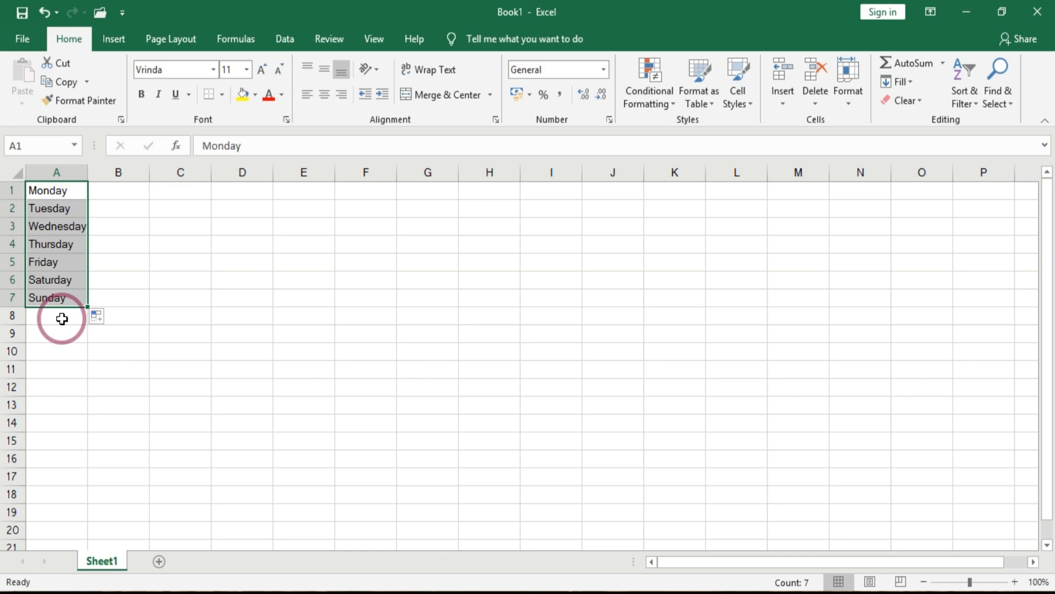
- Try the Copy Cells fill option on A1:A7 and switch back to Fill Series
left_click(103, 325)
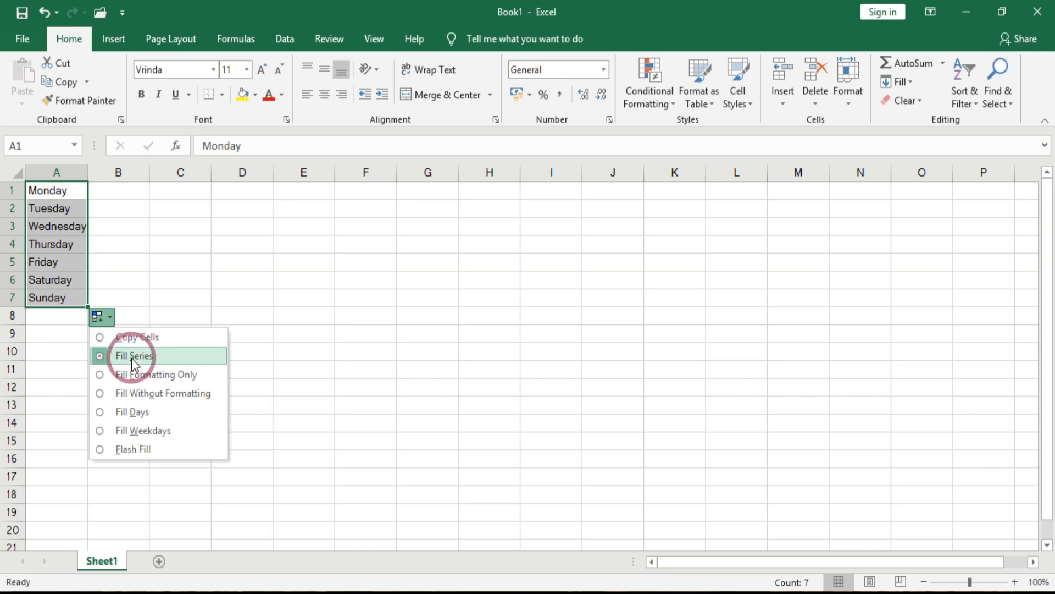
left_click(102, 338)
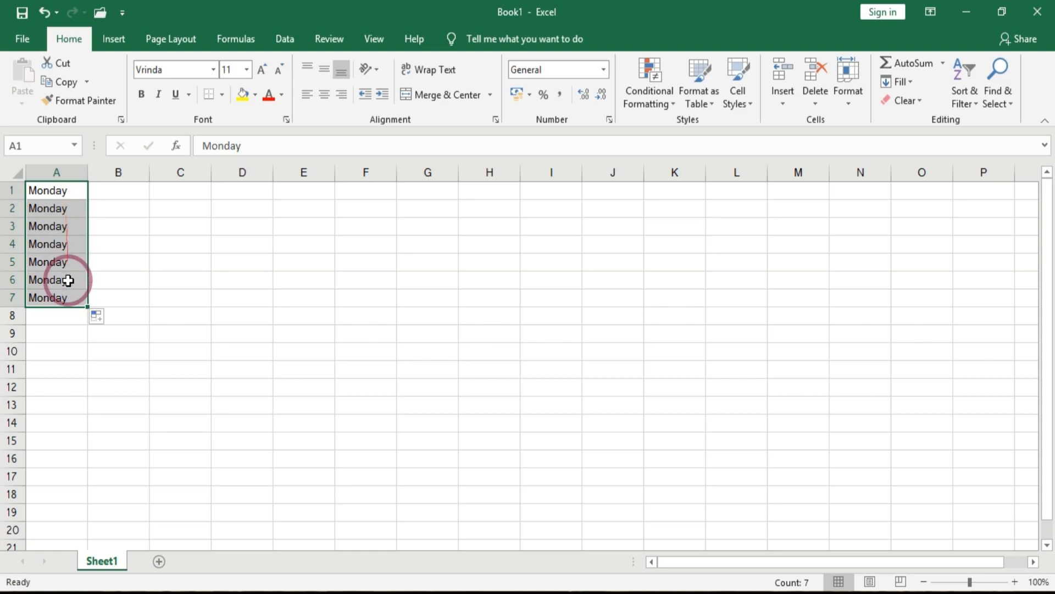
left_click(102, 317)
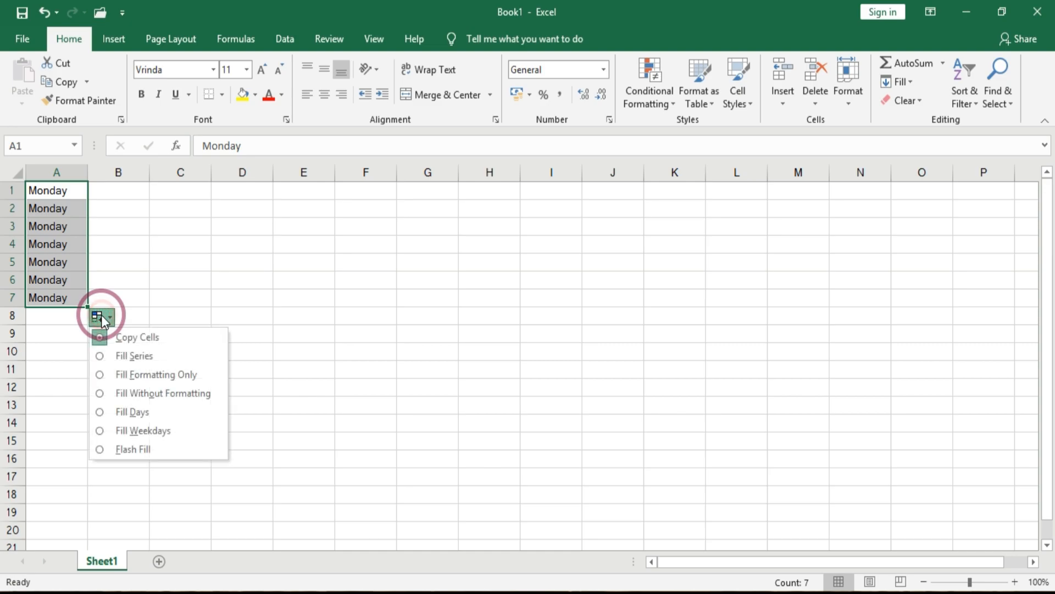
left_click(143, 359)
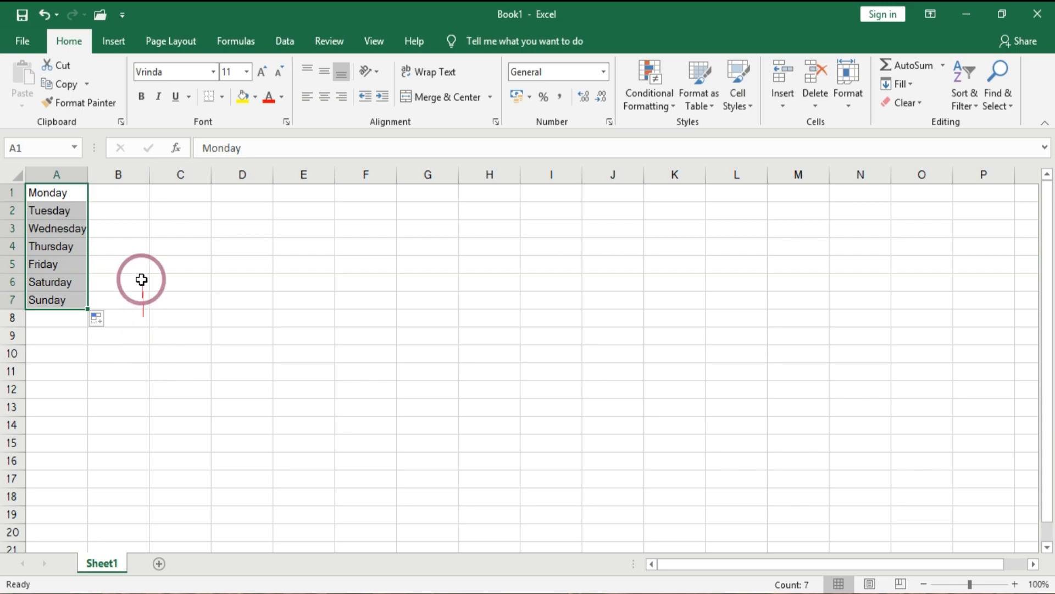
- Enter January in cell B1 and autofill the month names down to B12
left_click(130, 199)
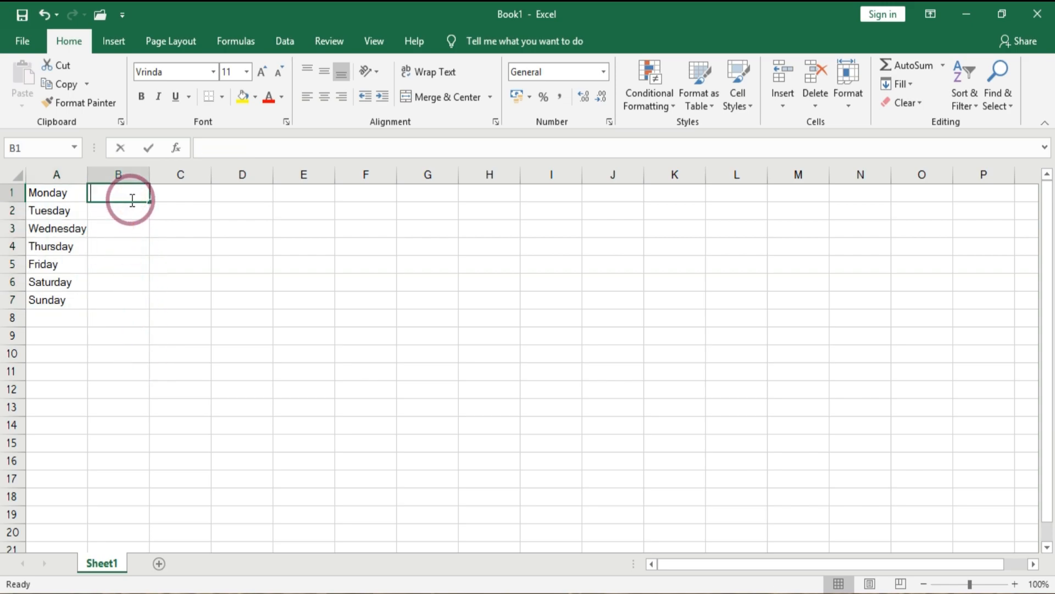
type("Janu")
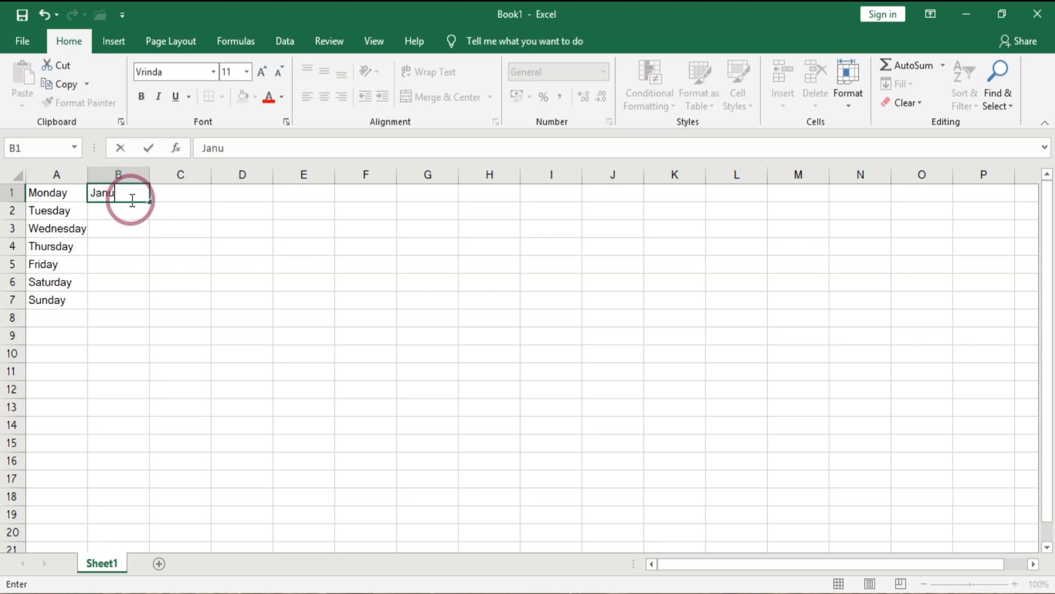
type("ary")
key("Return")
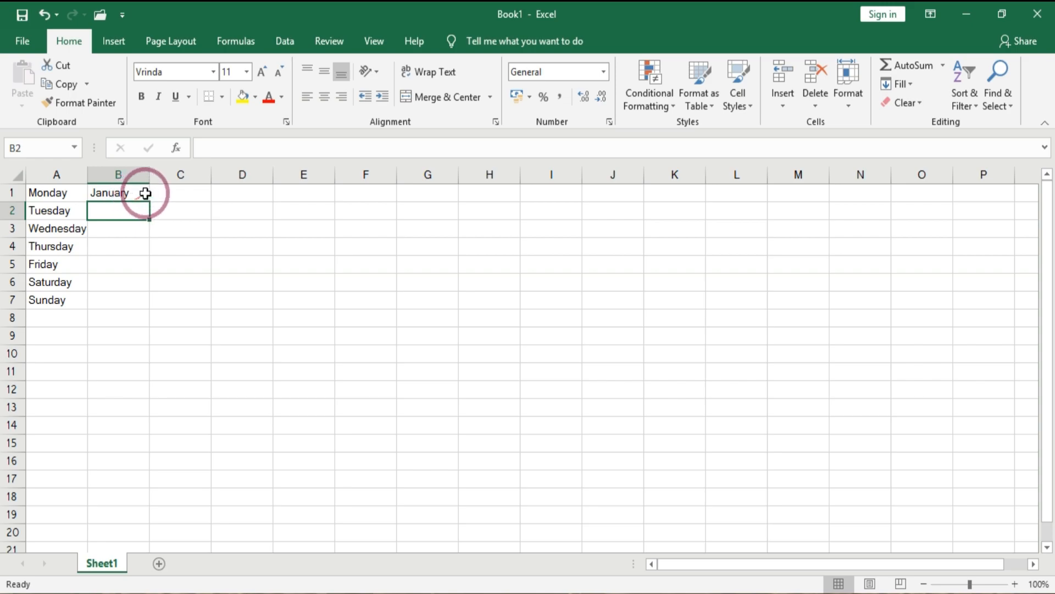
left_click(140, 192)
left_click_drag(147, 200, 144, 389)
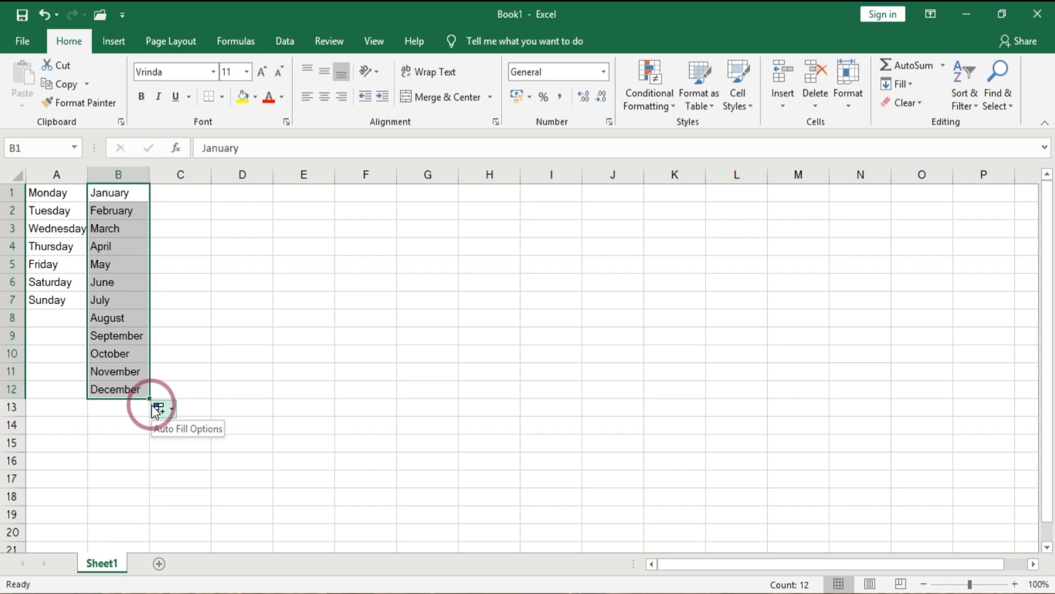
- Enter Jun in cell C1 and autofill the abbreviated month names down to C12
left_click(179, 193)
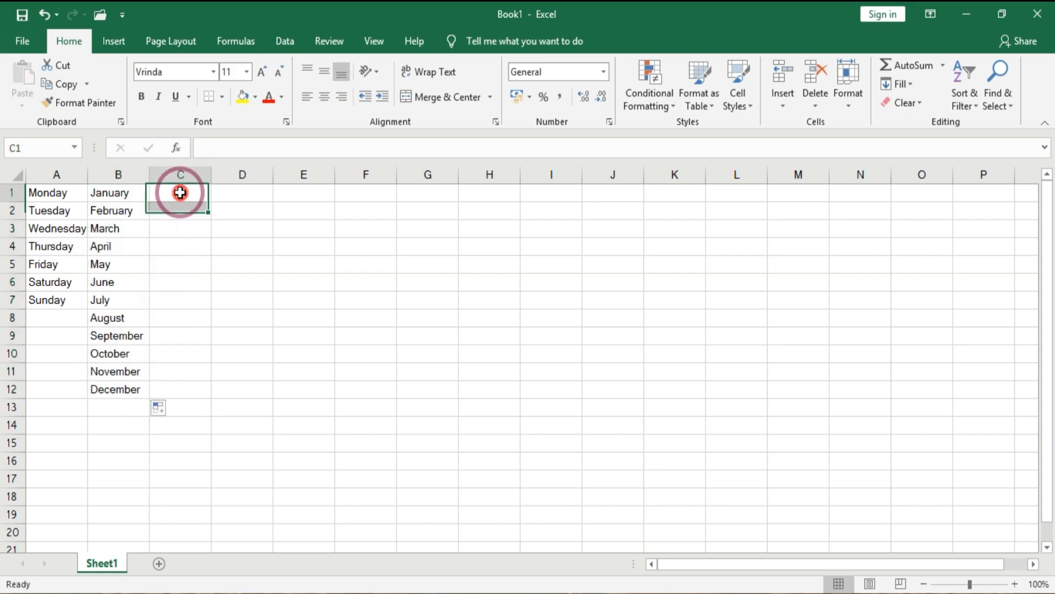
type("J")
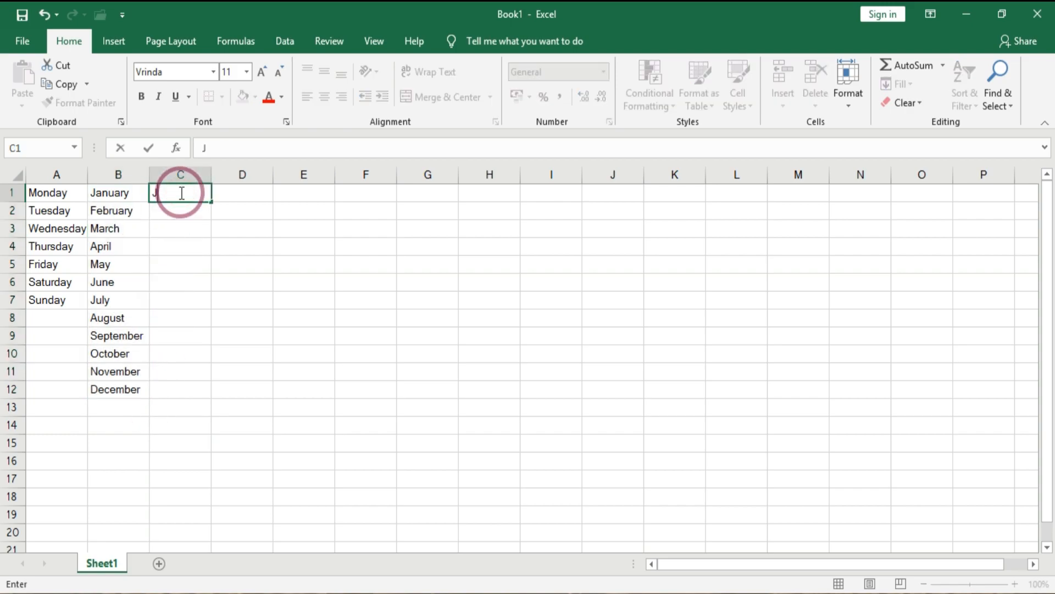
type("un")
key("Return")
left_click(200, 188)
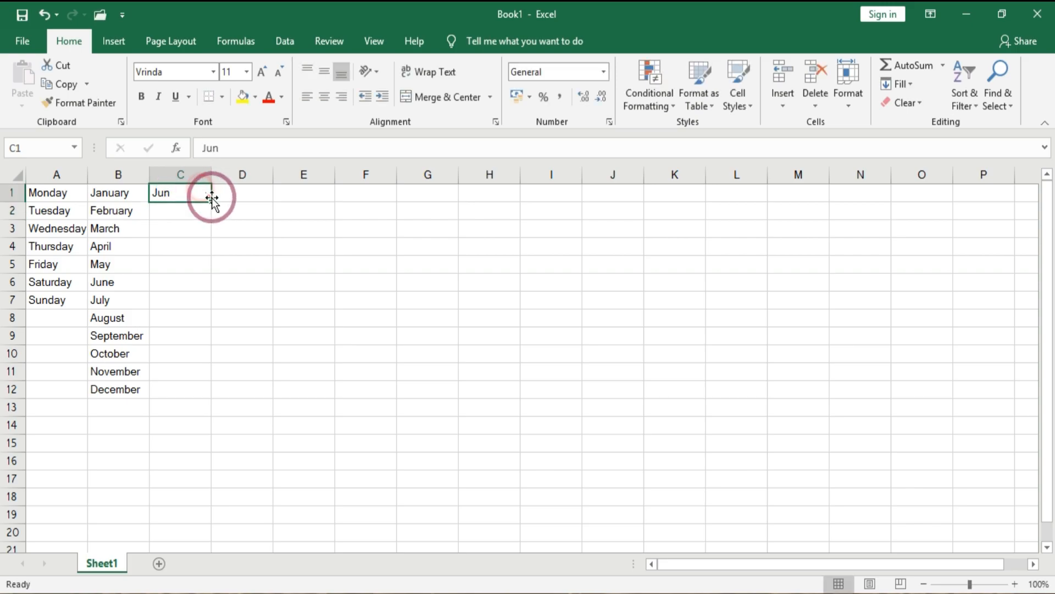
left_click_drag(209, 204, 200, 390)
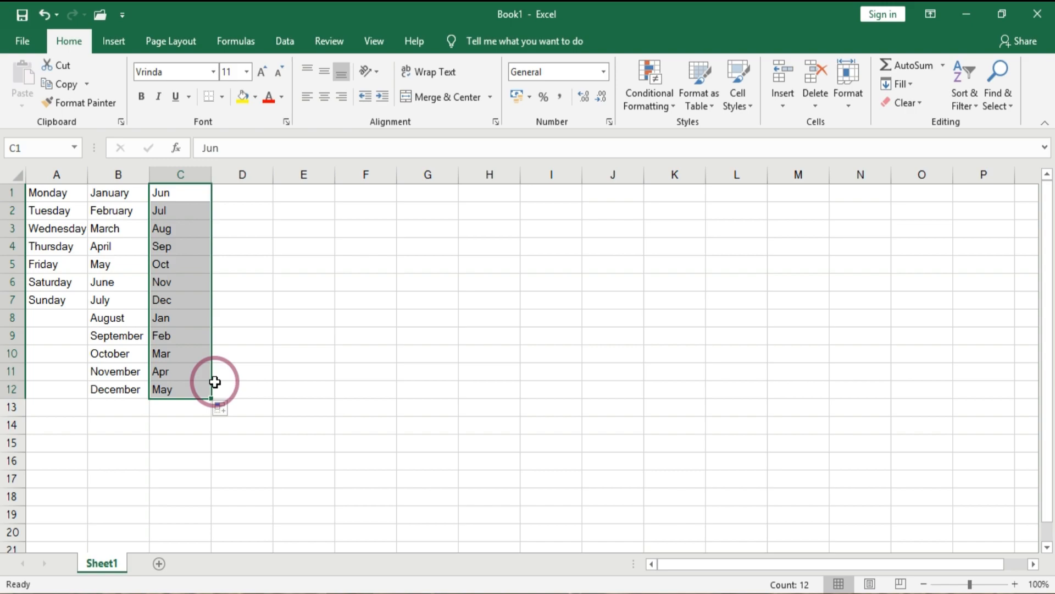
- Enter the date 16-05-2020 in D1, autofill consecutive dates down to D17, and fit column D's width to its contents
left_click(254, 198)
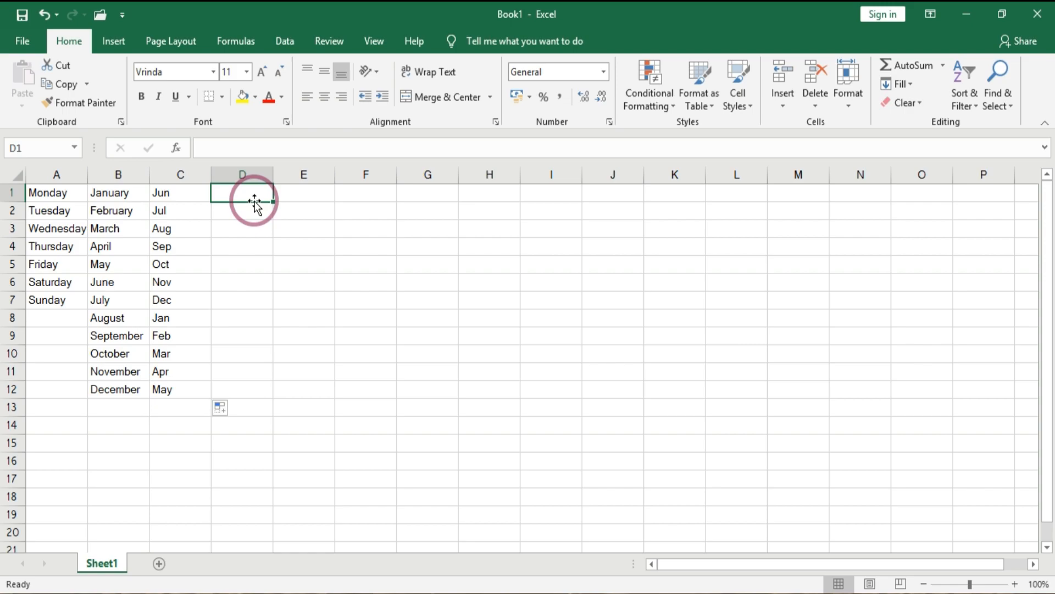
type("1")
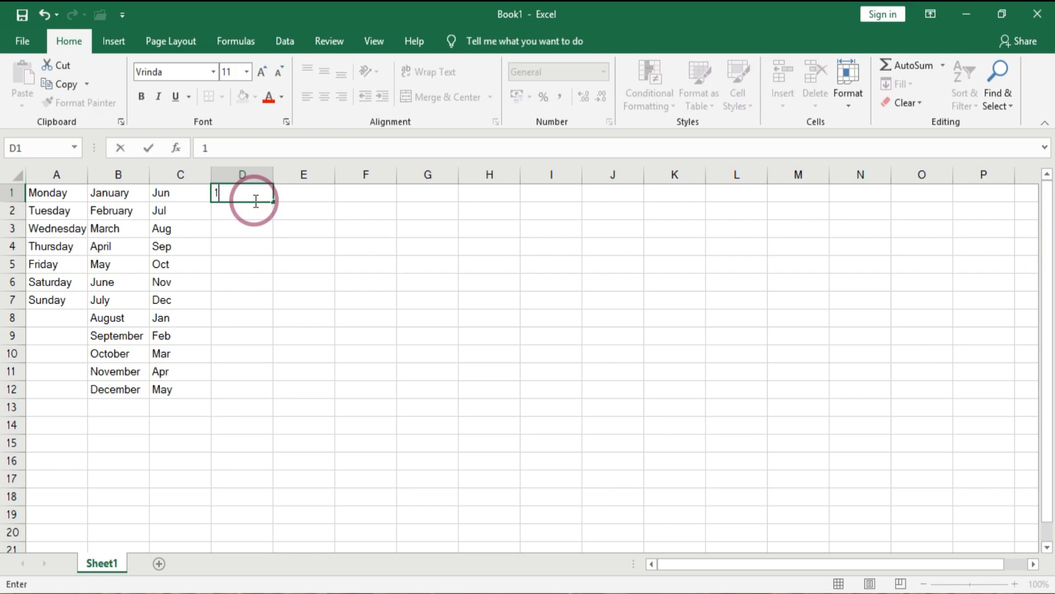
type("6-05-2020")
key("Return")
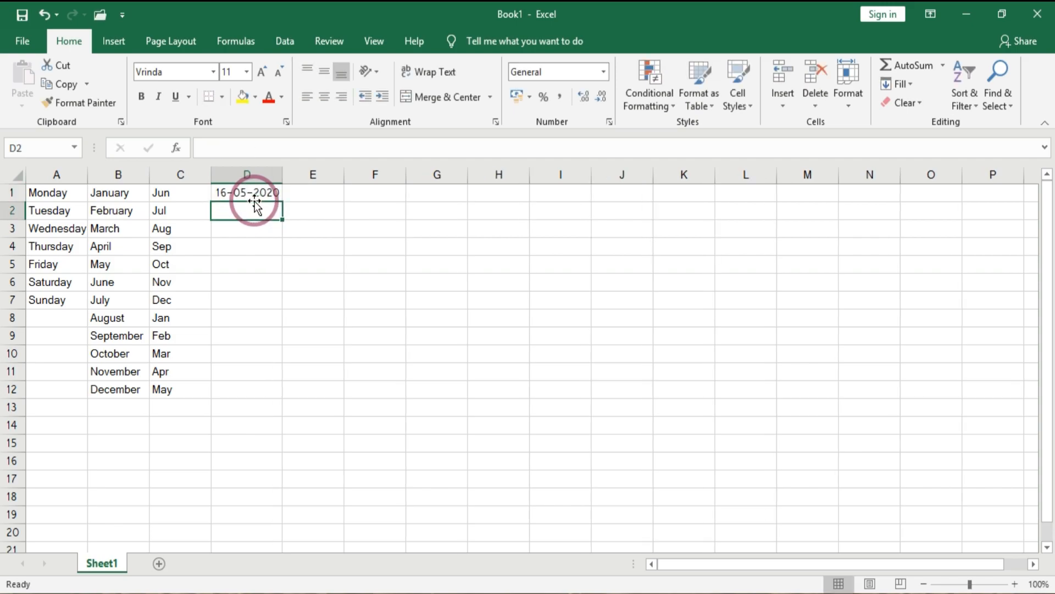
left_click(259, 193)
left_click_drag(281, 202, 275, 488)
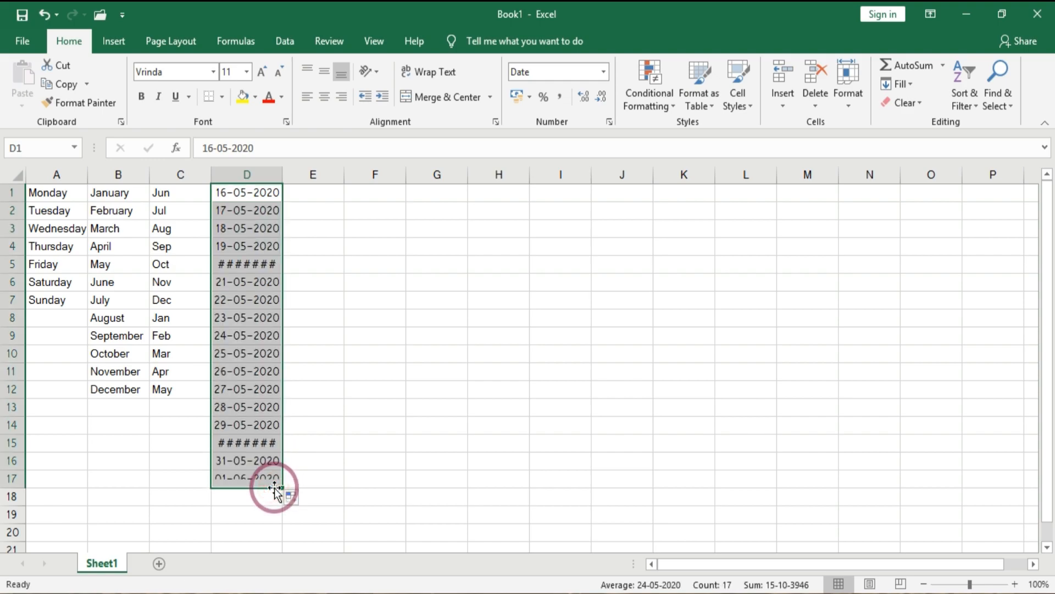
double_click(283, 175)
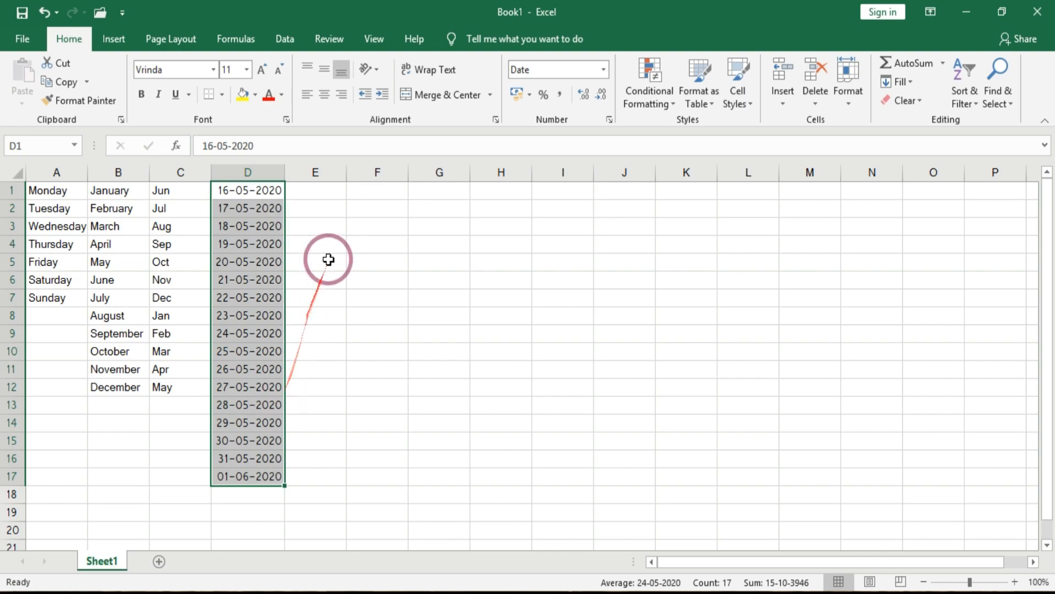
- Enter 1 in cell E1 and fill down to E20 as a number series using the Fill Series option
left_click(319, 198)
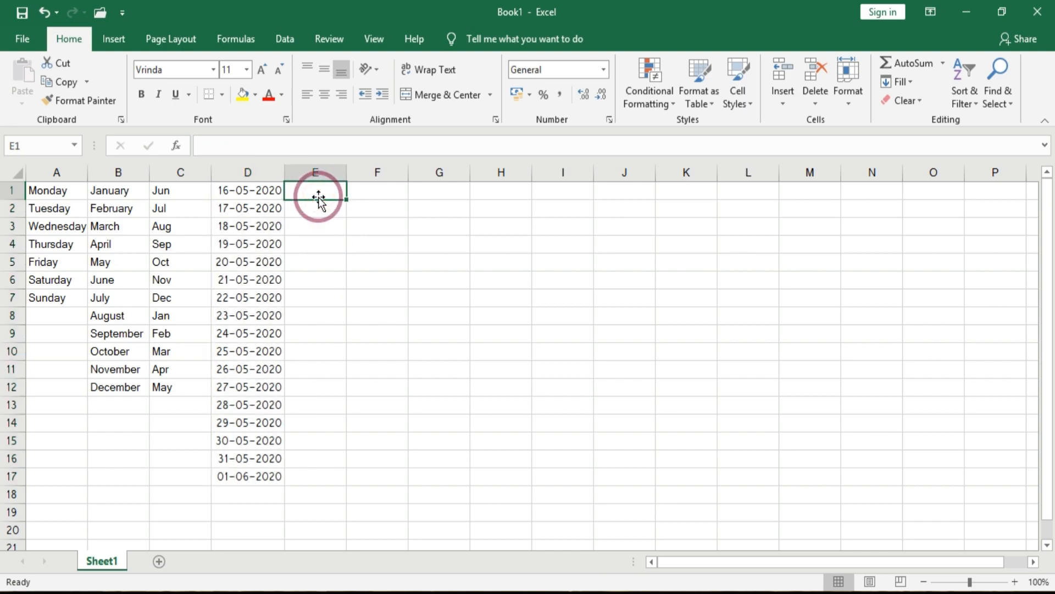
double_click(319, 194)
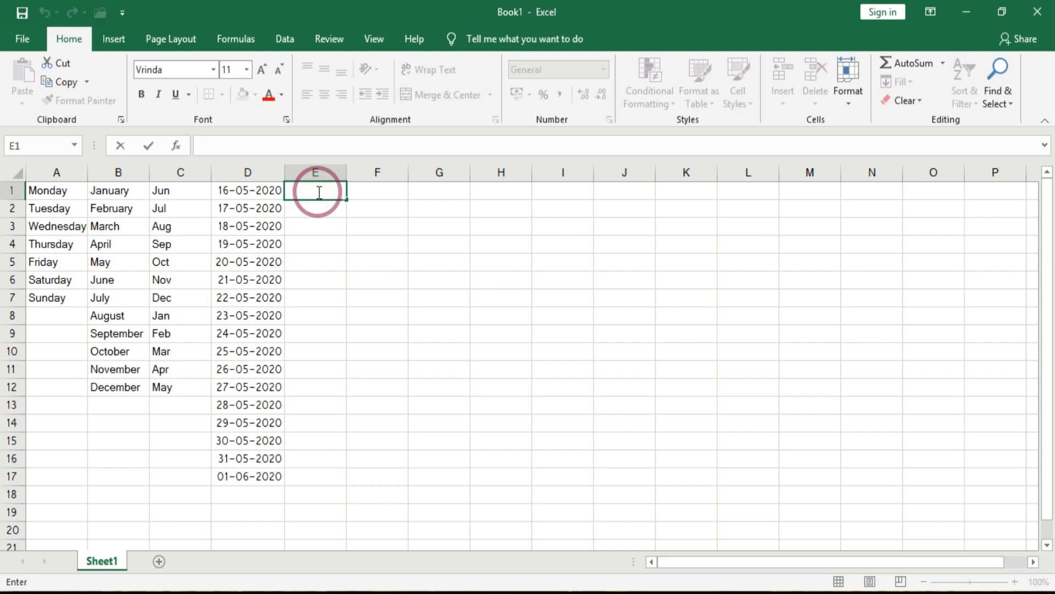
type("1")
key("Return")
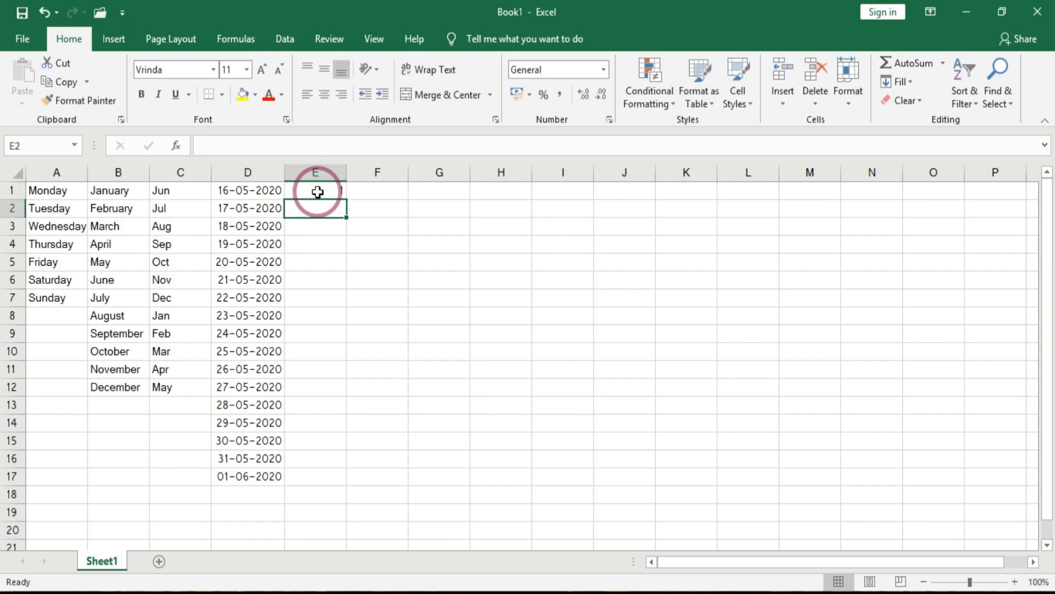
left_click(318, 192)
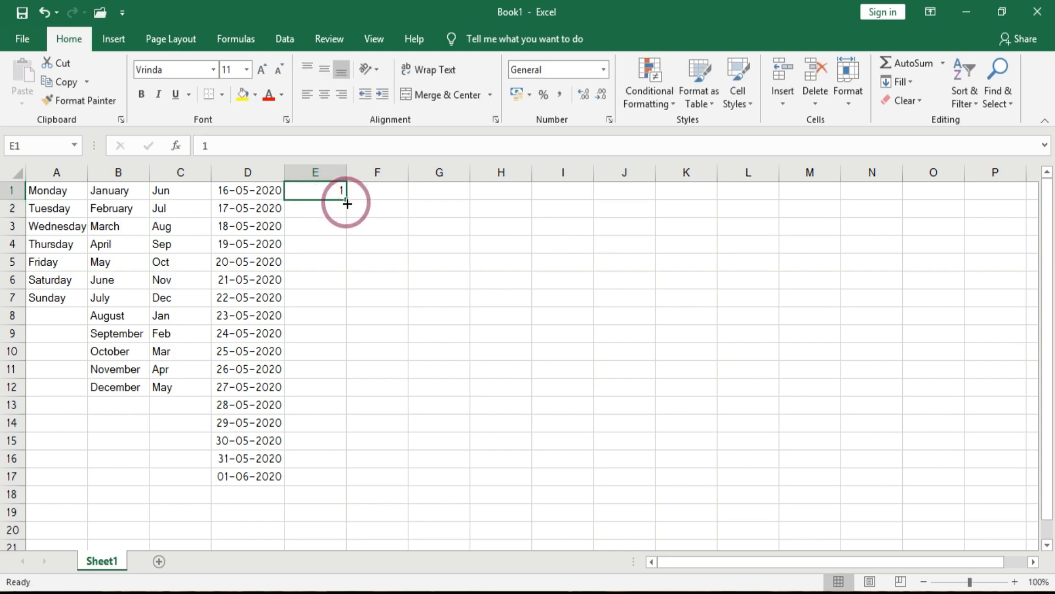
left_click_drag(344, 199, 358, 538)
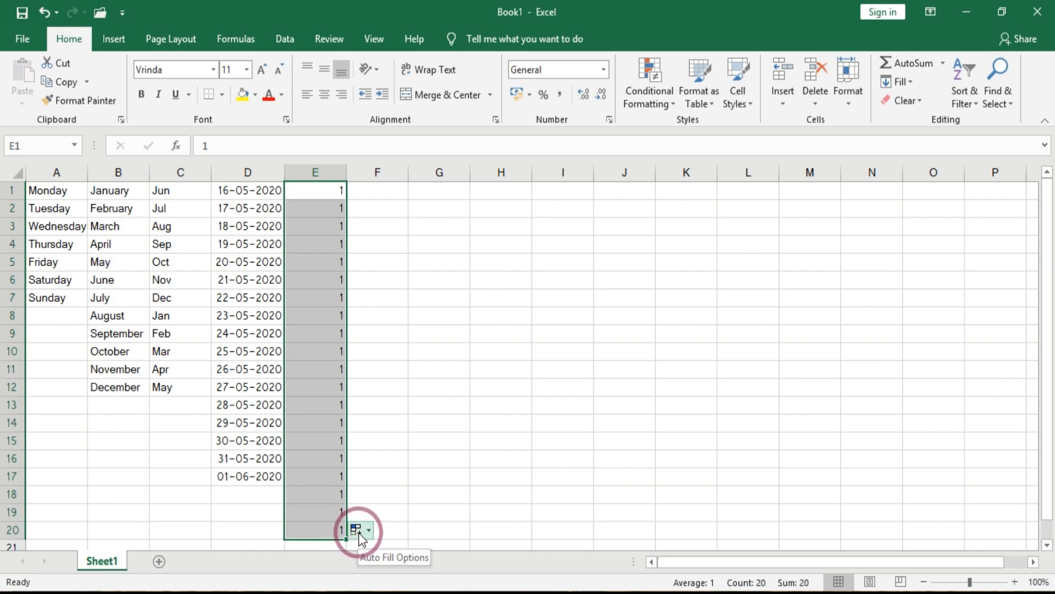
left_click(361, 532)
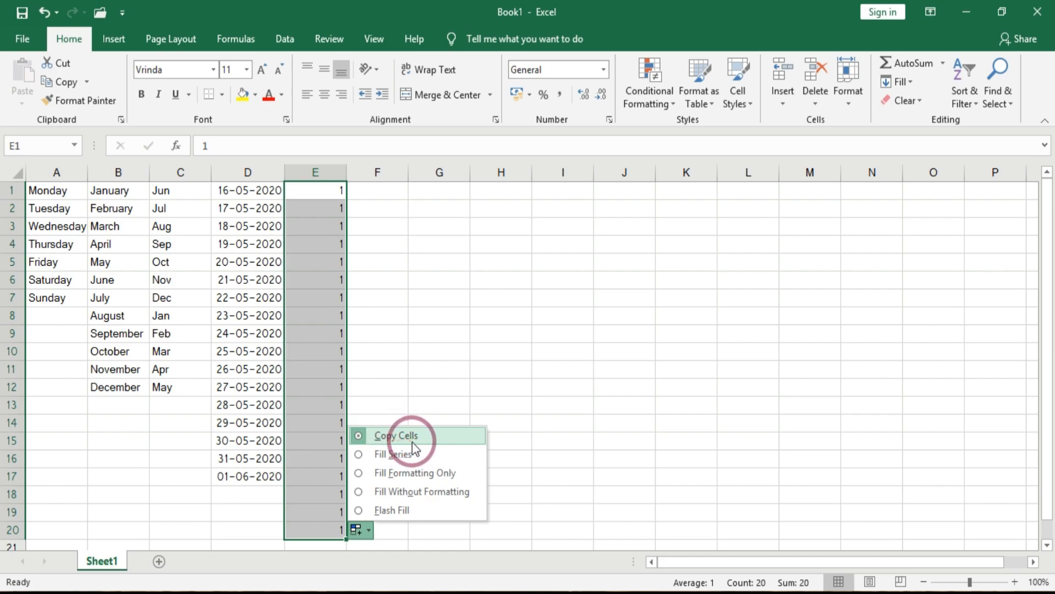
left_click(365, 458)
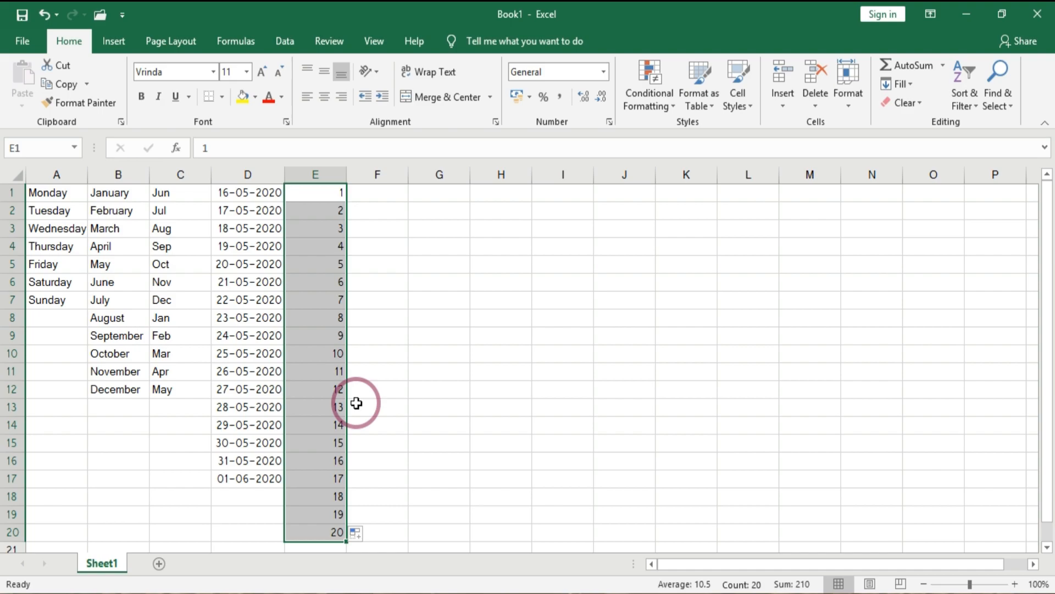
- Enter 2 in F1 and 4 in F2, and autofill the even-number series from both cells down to F20
left_click(394, 196)
double_click(395, 197)
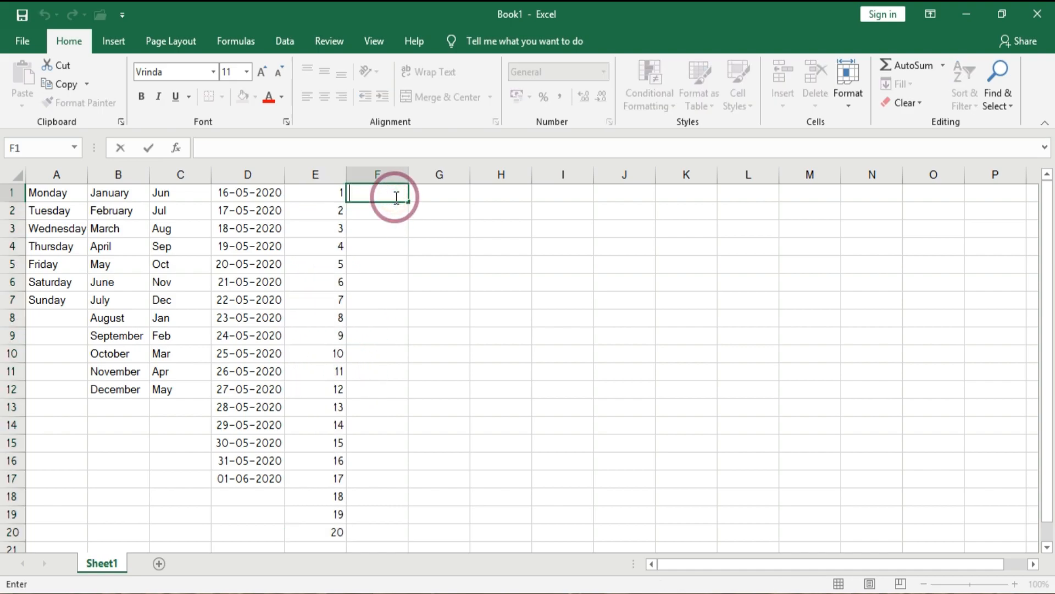
type("2")
key("Return")
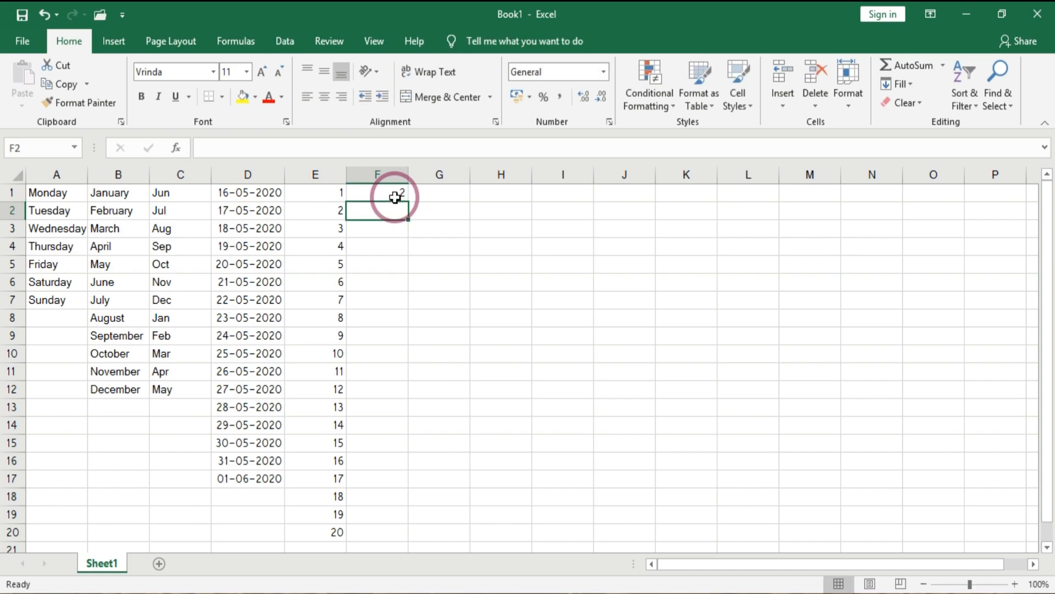
type("4")
key("Return")
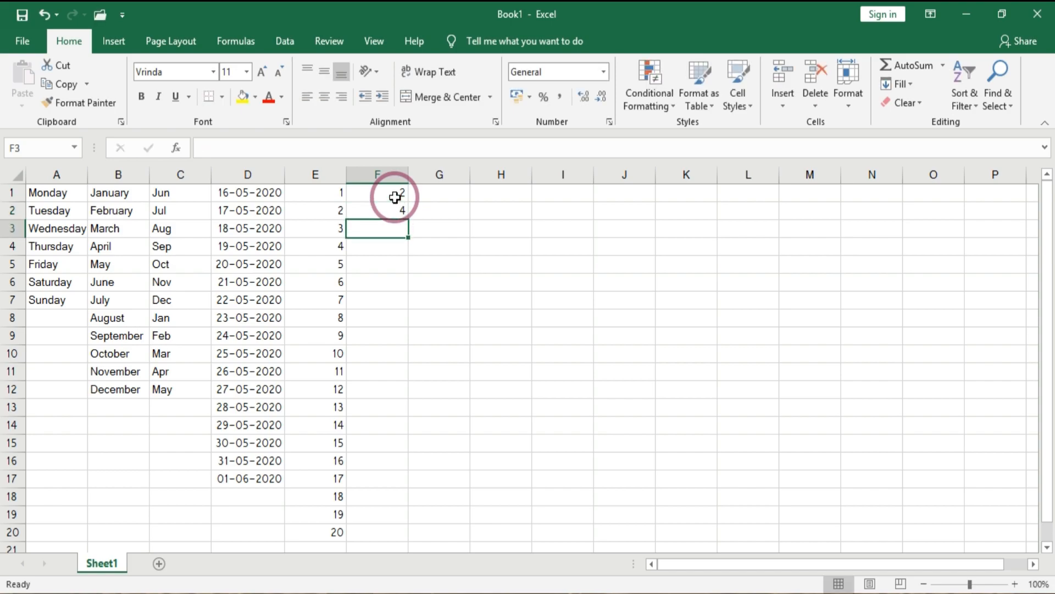
left_click_drag(395, 197, 427, 539)
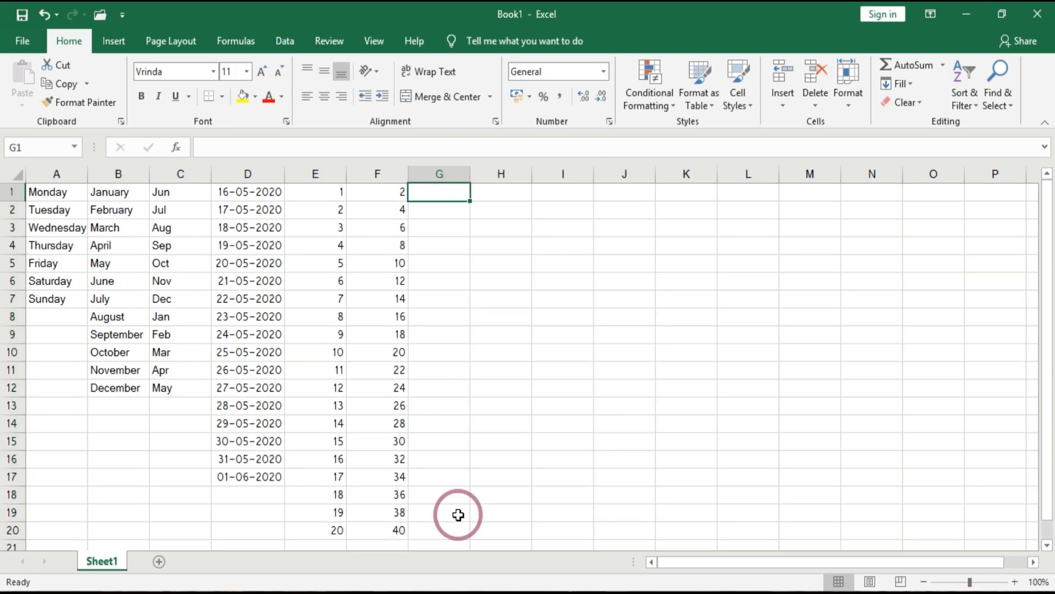
- Enter 100 in G1 and 200 in G2, and autofill the series in steps of 100 down to G20
left_click(437, 196)
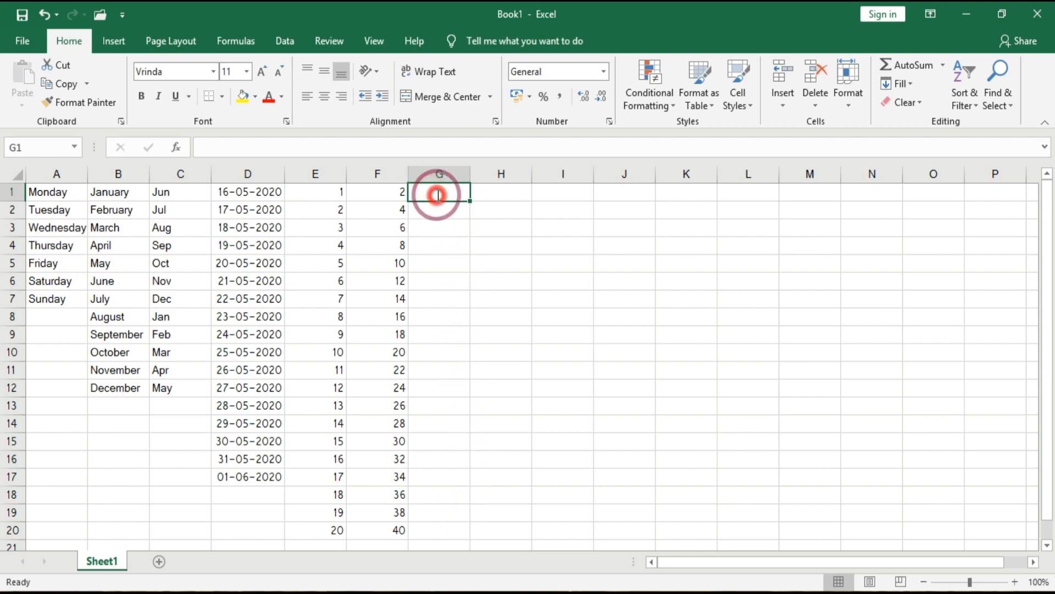
type("100")
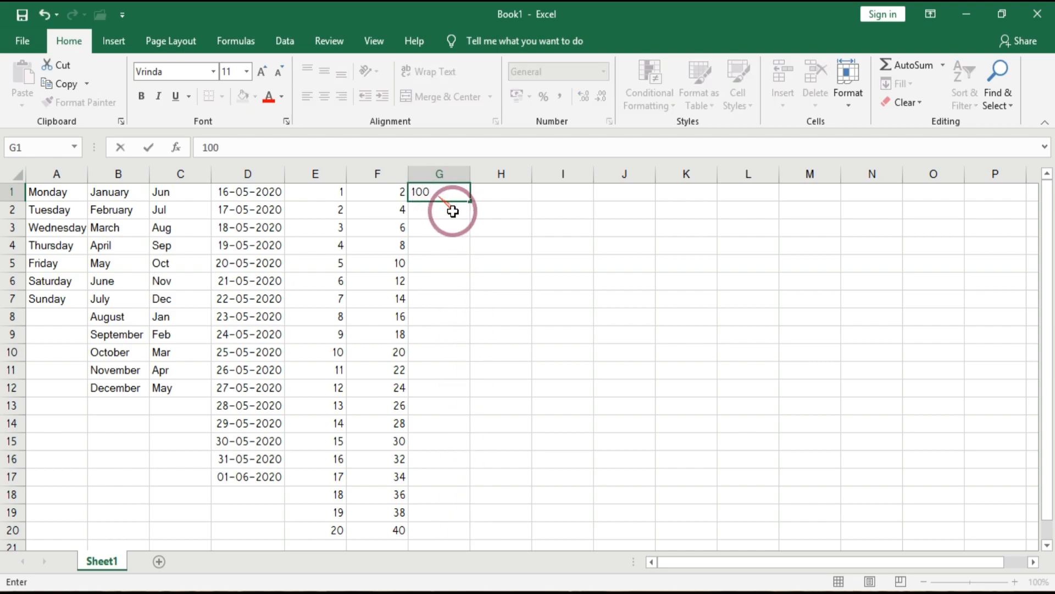
left_click(453, 210)
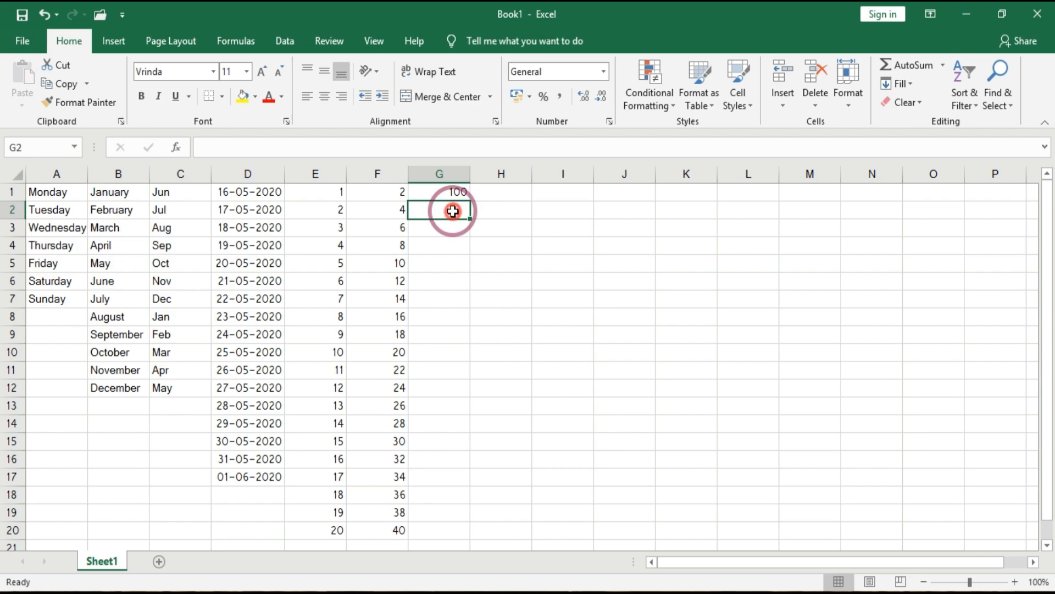
type("200")
key("Return")
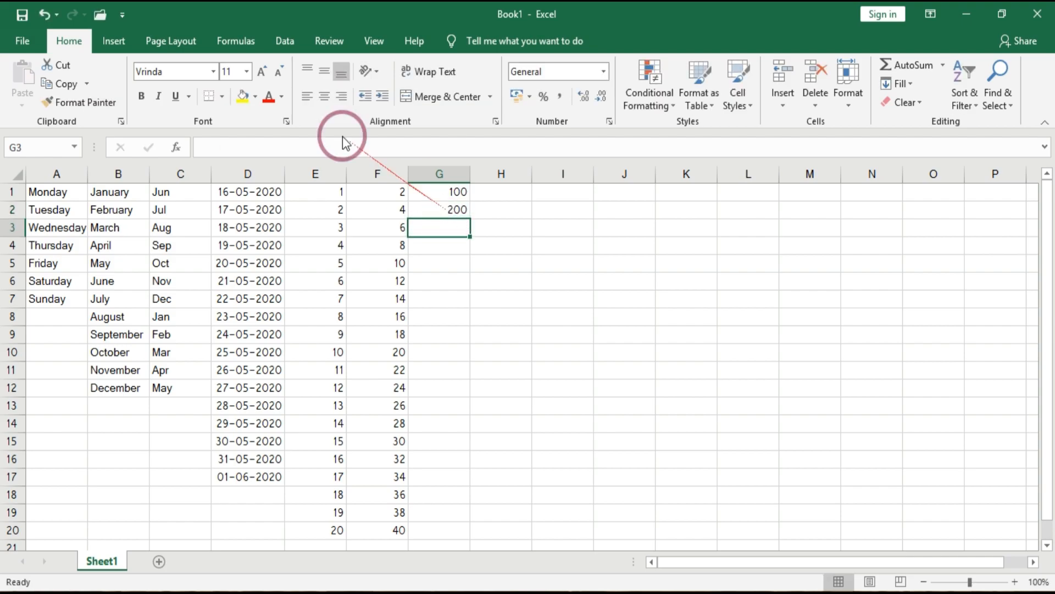
left_click_drag(434, 193, 471, 530)
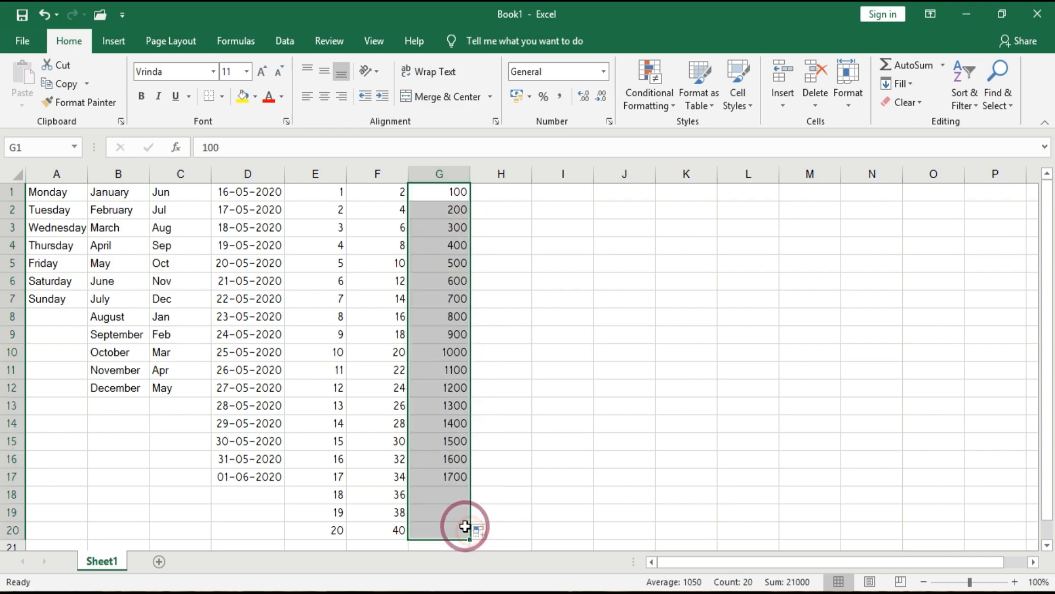